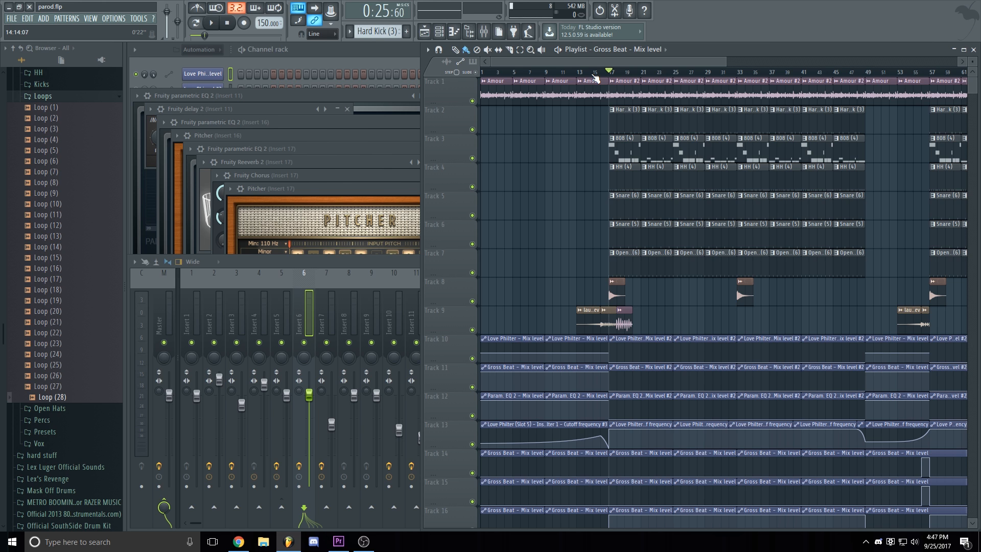
- Play the arrangement from around bar 9 through the drop, moving the playlist view along with it
click(544, 72)
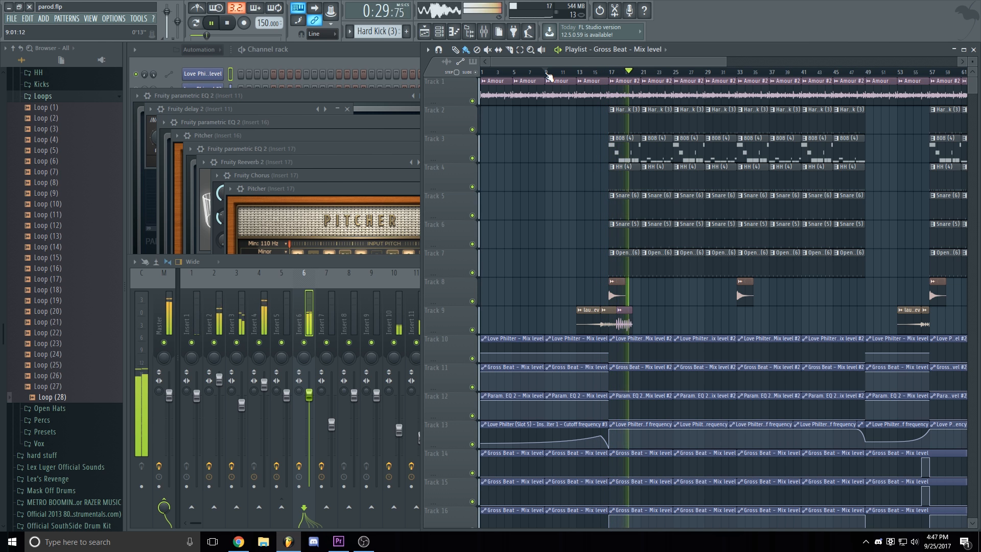
drag(542, 59, 554, 61)
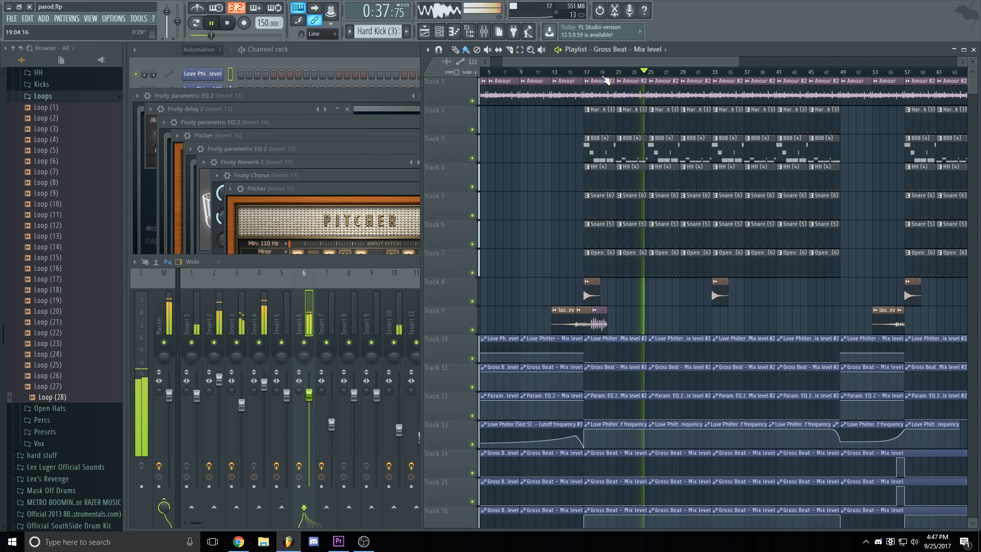
key(space)
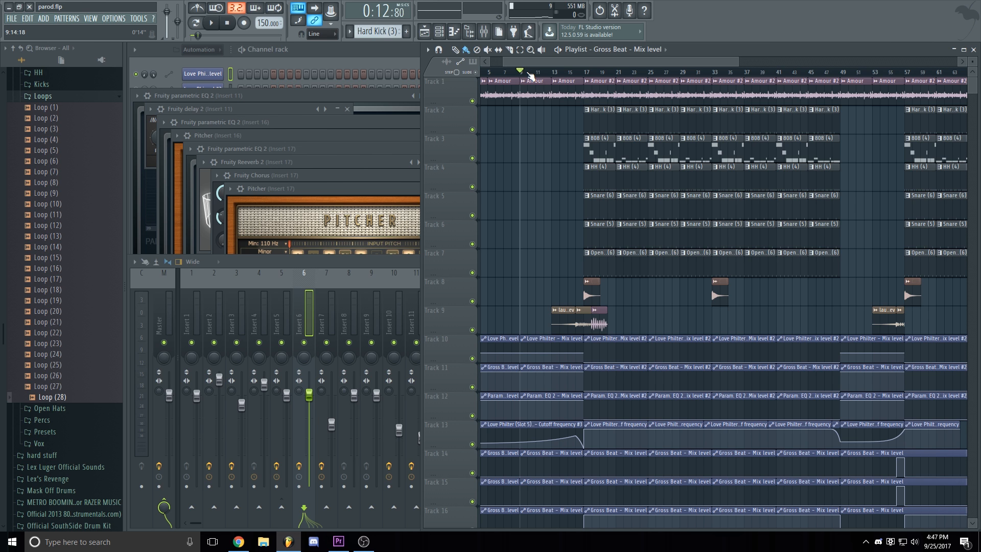
- Open the first 808 clip's pattern in the piano roll and play it on its own
double_click(589, 148)
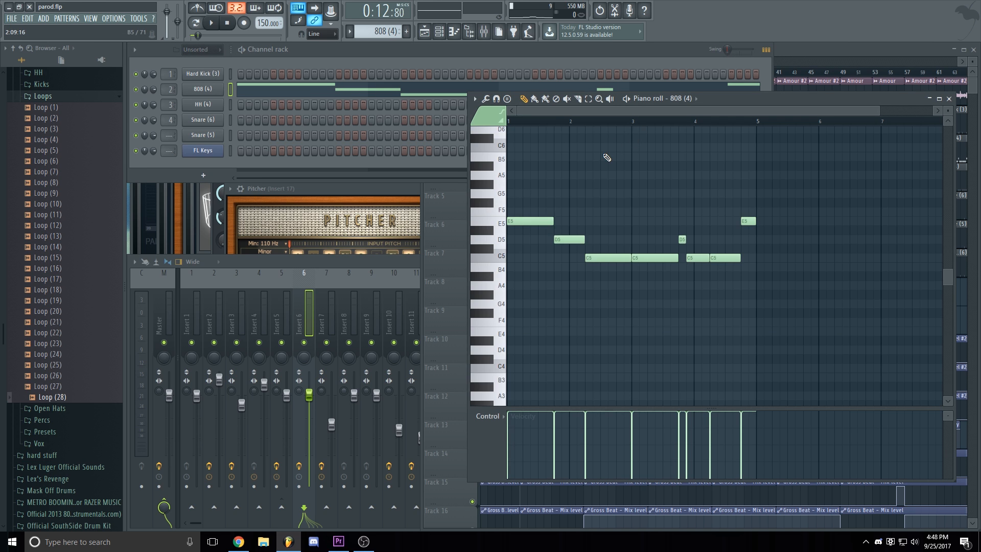
scroll(607, 157, up, 3)
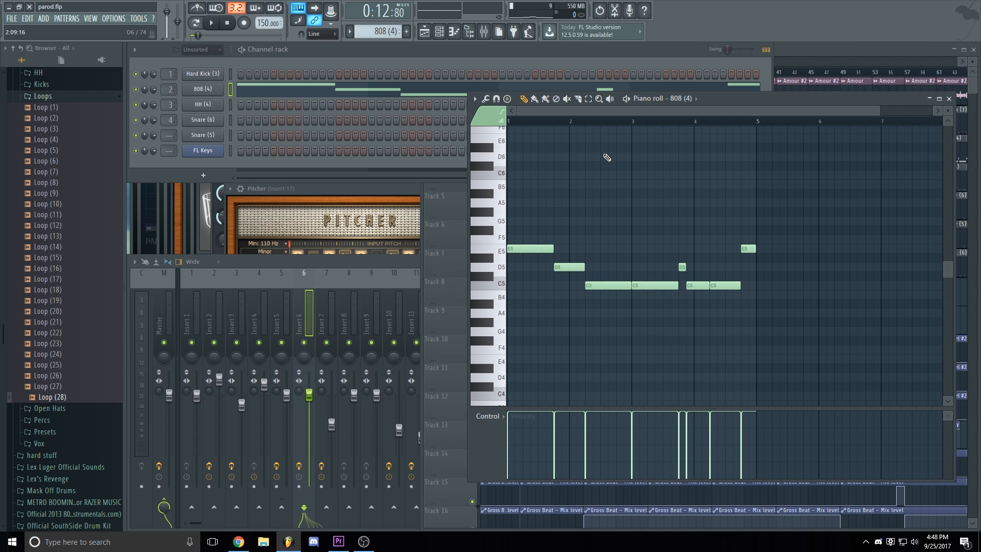
click(627, 99)
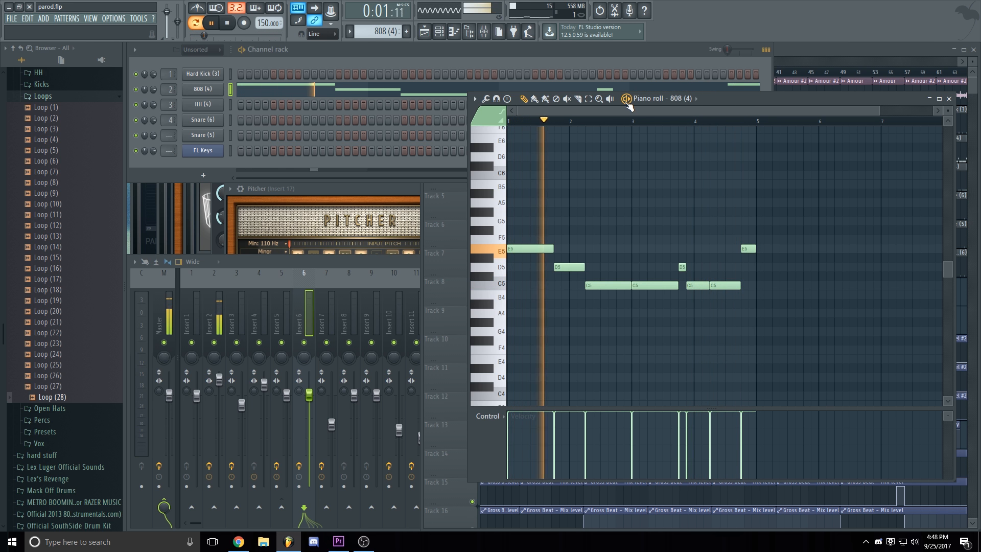
key(space)
click(798, 54)
- Open the second 808 clip's pattern in the piano roll, play it on its own, and return to the playlist
double_click(639, 141)
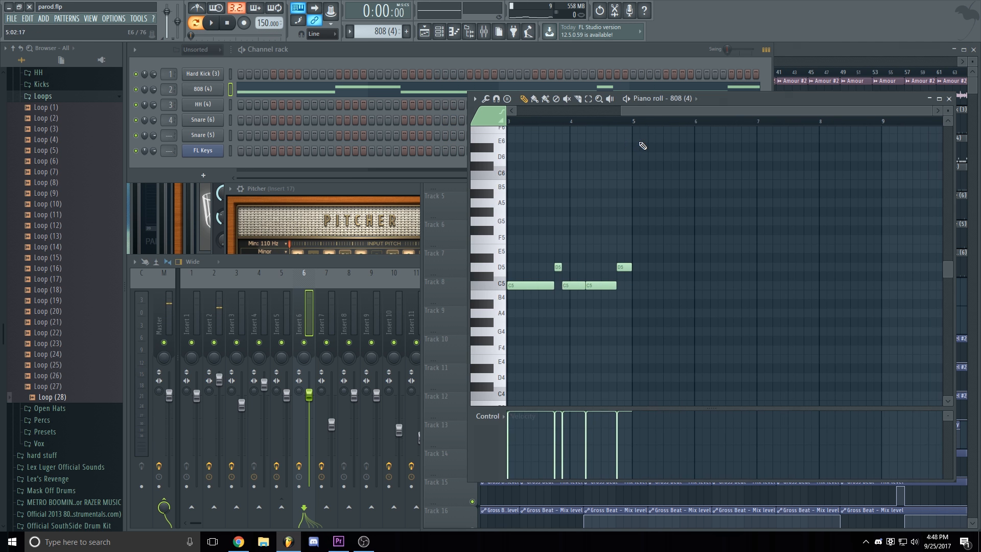
click(627, 99)
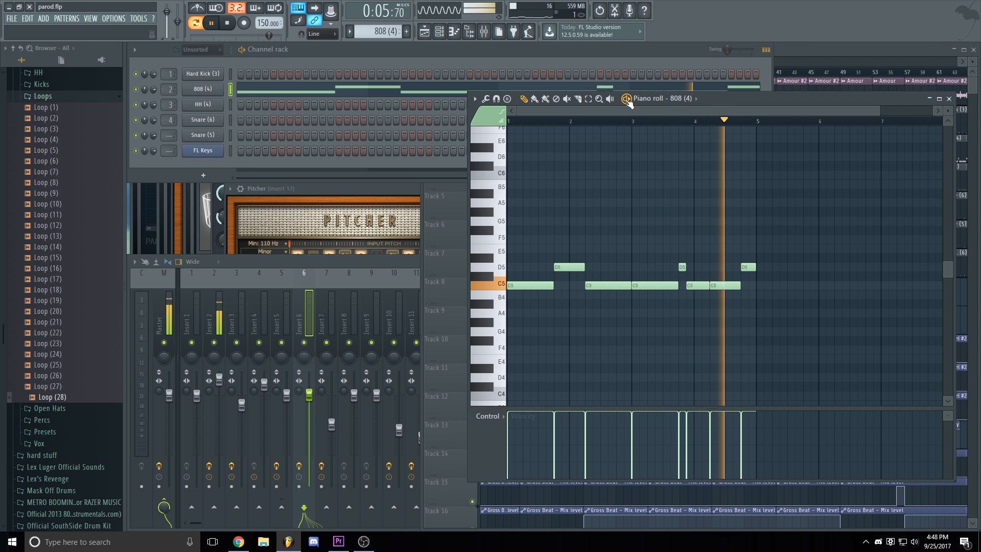
key(space)
click(790, 54)
scroll(586, 88, up, 2)
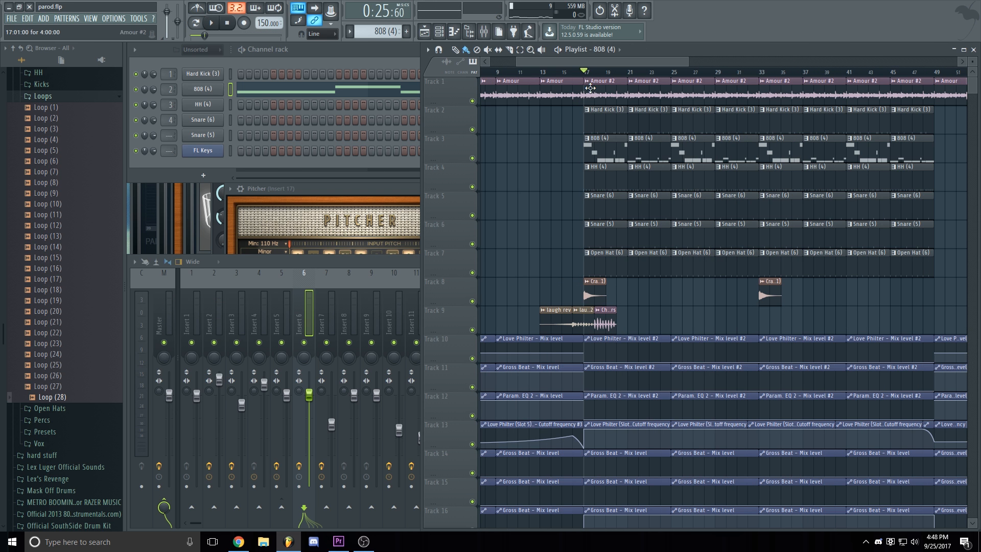
- Flatten all notes of the first 808 pattern to C5 and play the arrangement through the drop
double_click(616, 153)
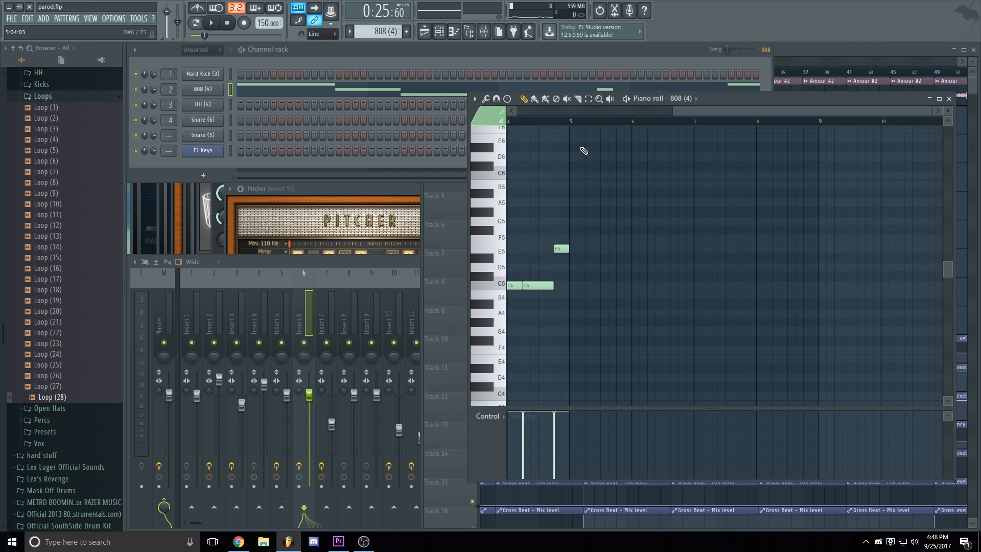
drag(693, 115, 566, 213)
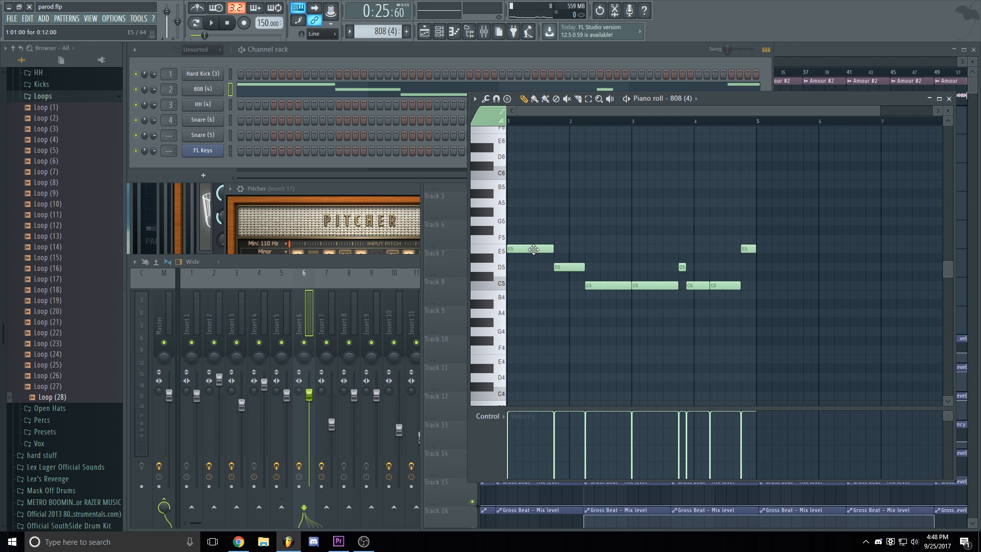
key(F5)
key(space)
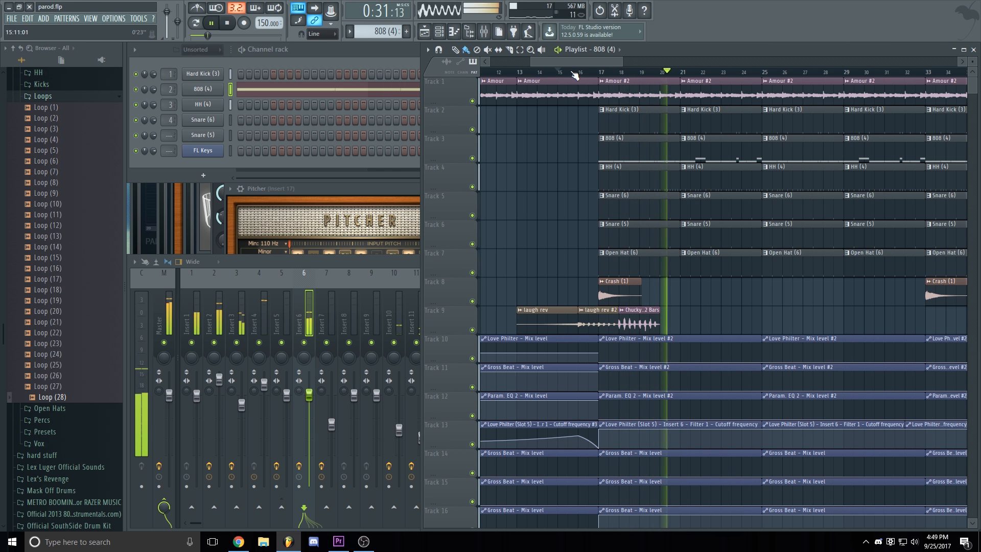
key(space)
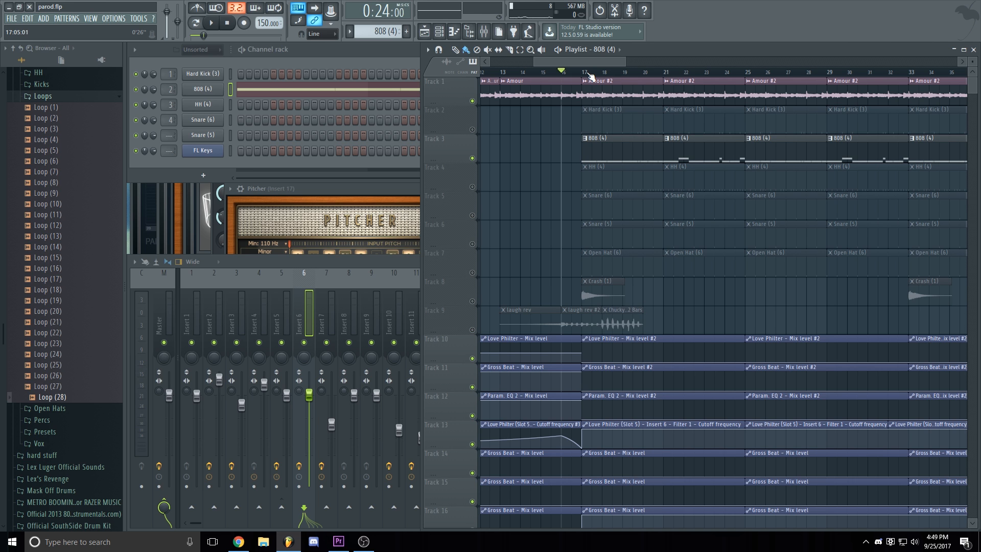
- Play the flat C5 808 line against the Amour sample, first in the playlist and again with its piano roll open
key(space)
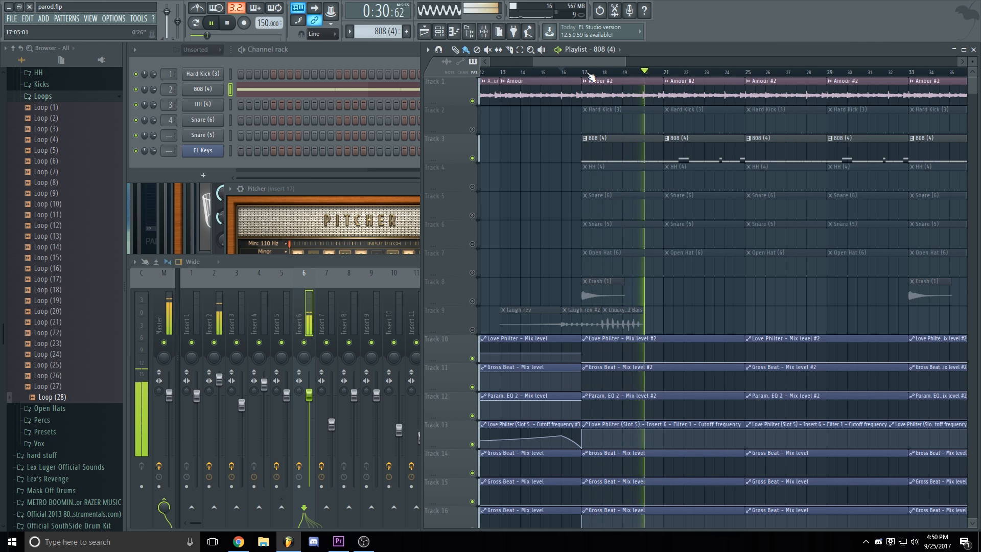
key(space)
key(F7)
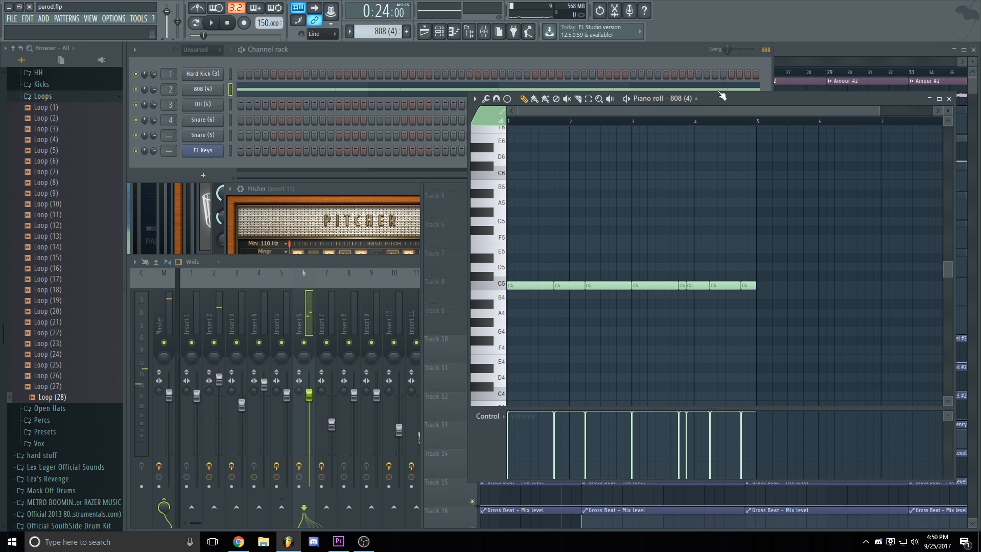
key(alt+KP_Multiply)
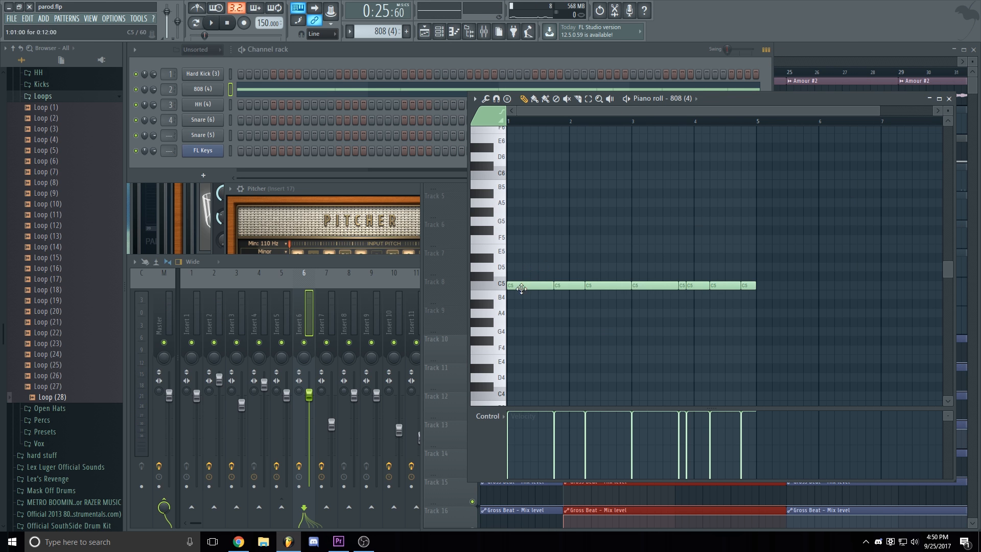
key(space)
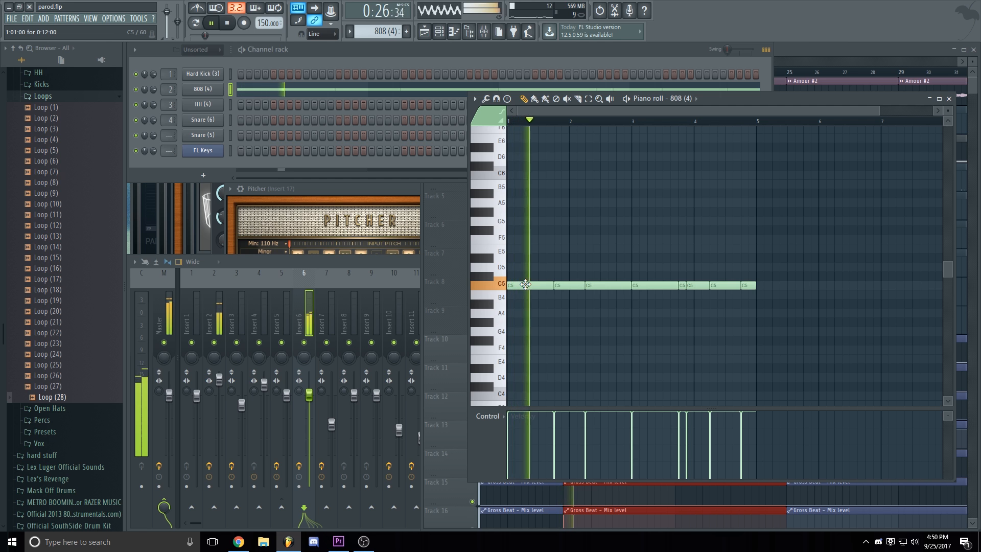
key(space)
- Raise the first 808 note to D5 and on to E5, playing each pitch against the sample
drag(525, 284, 528, 264)
key(space)
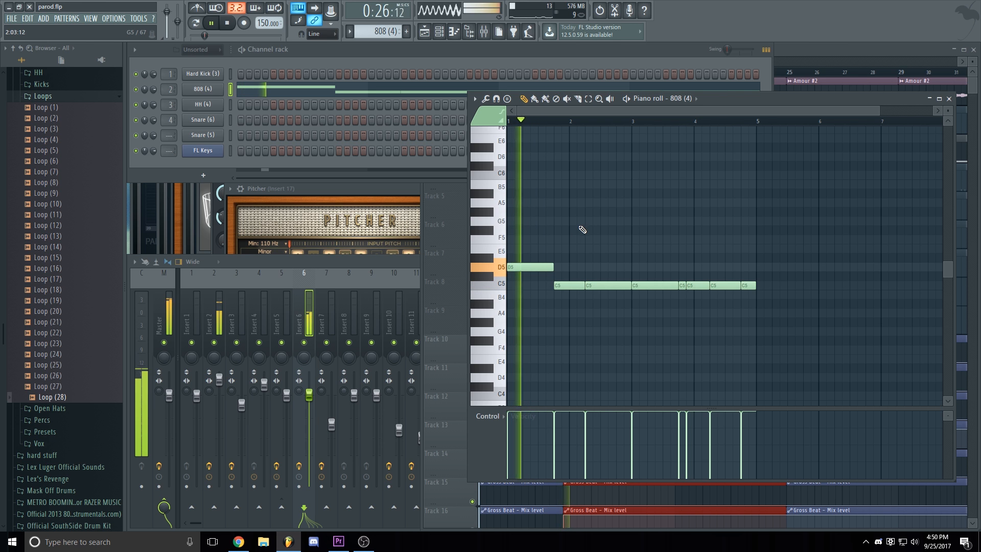
key(space)
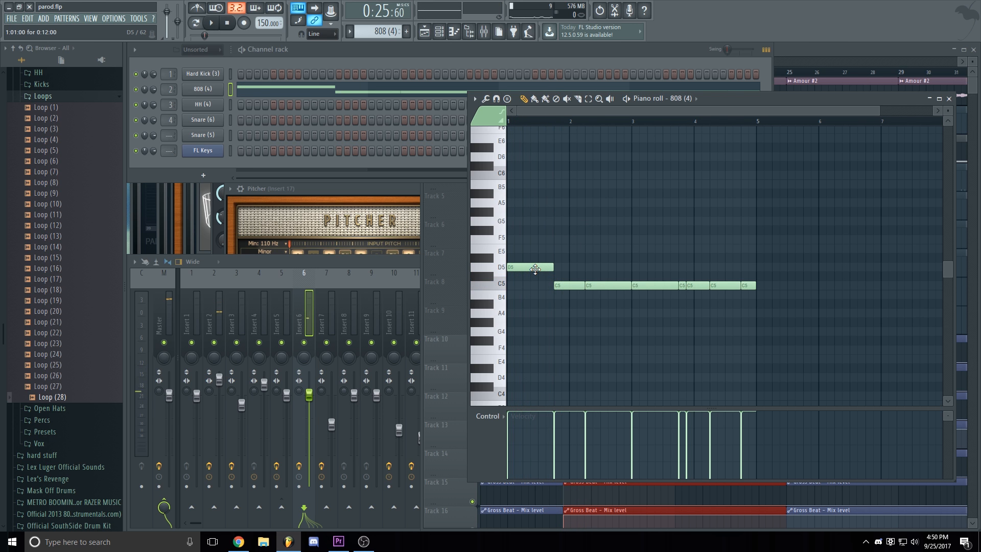
drag(534, 269, 534, 251)
key(space)
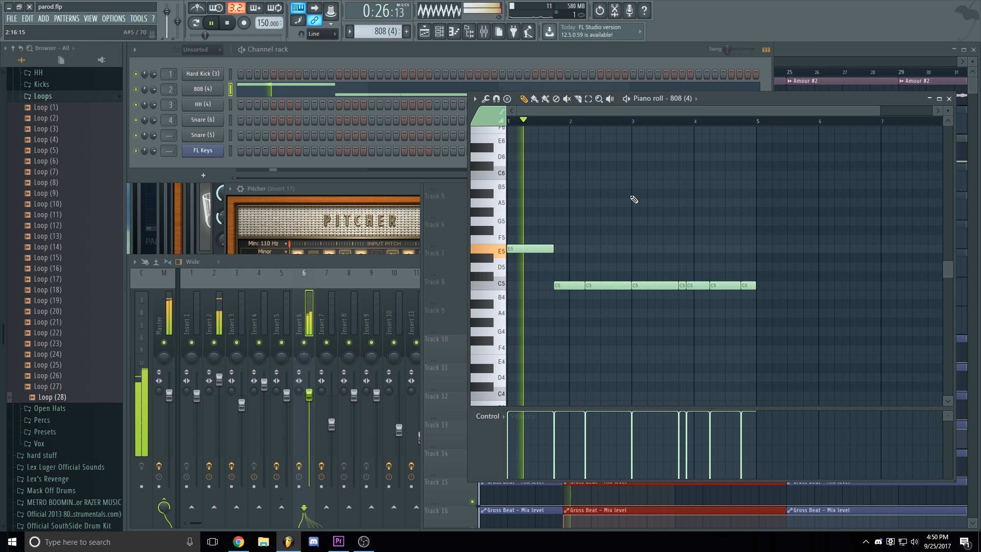
key(space)
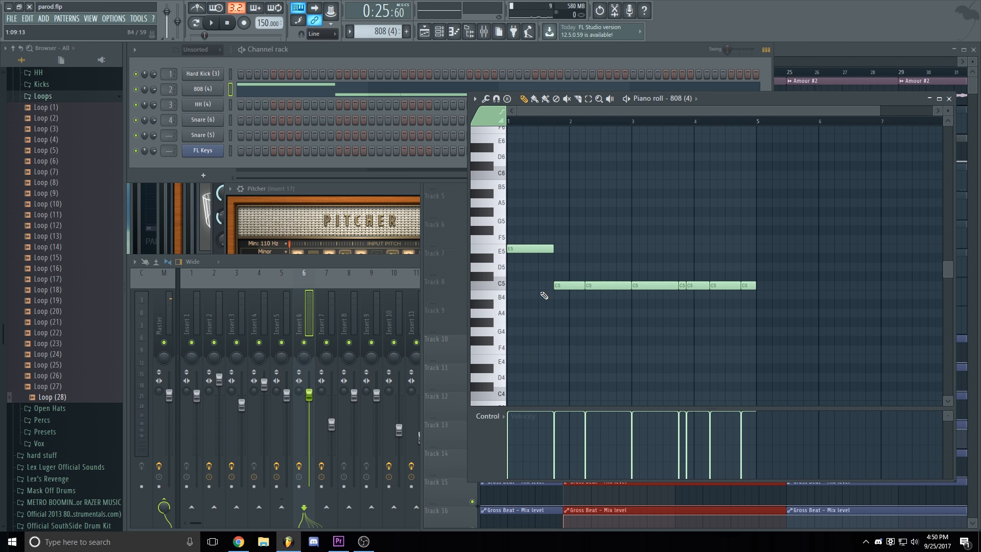
- Raise the second 808 note to D5 while the loop plays, and listen through the rest of the line
key(space)
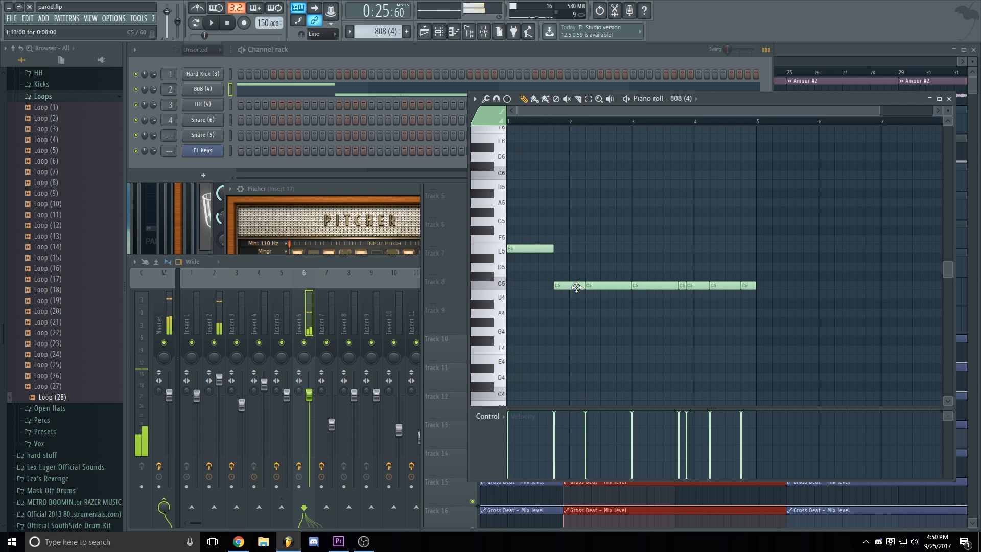
drag(576, 287, 576, 267)
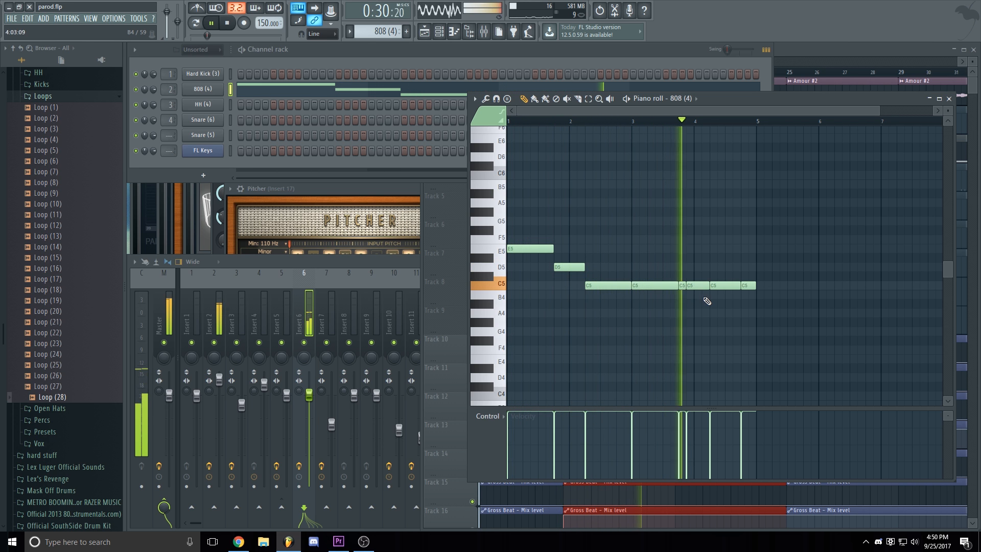
key(space)
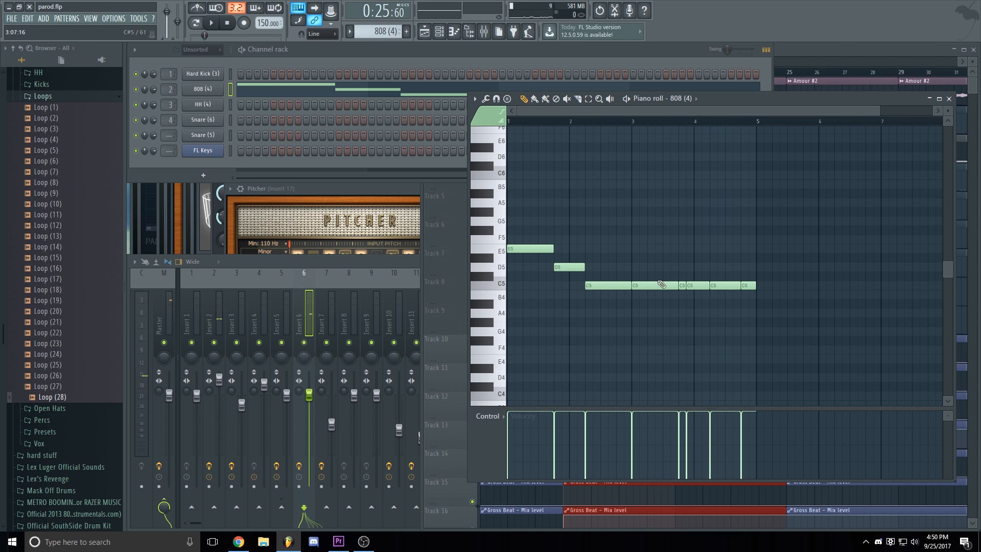
- Raise the short 808 note just before bar 4 to D5 and the last note to E5 while playing the loop
drag(634, 122, 760, 123)
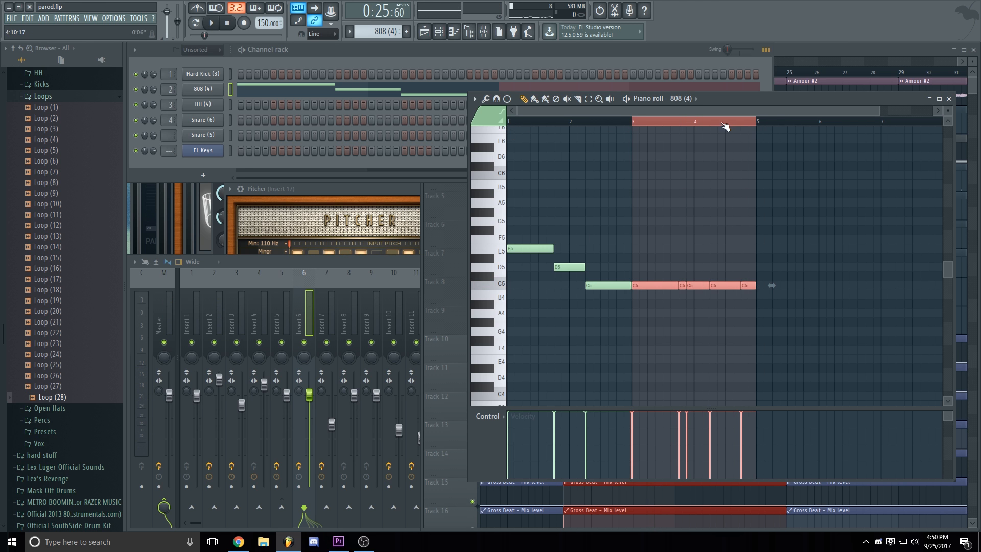
click(634, 131)
key(space)
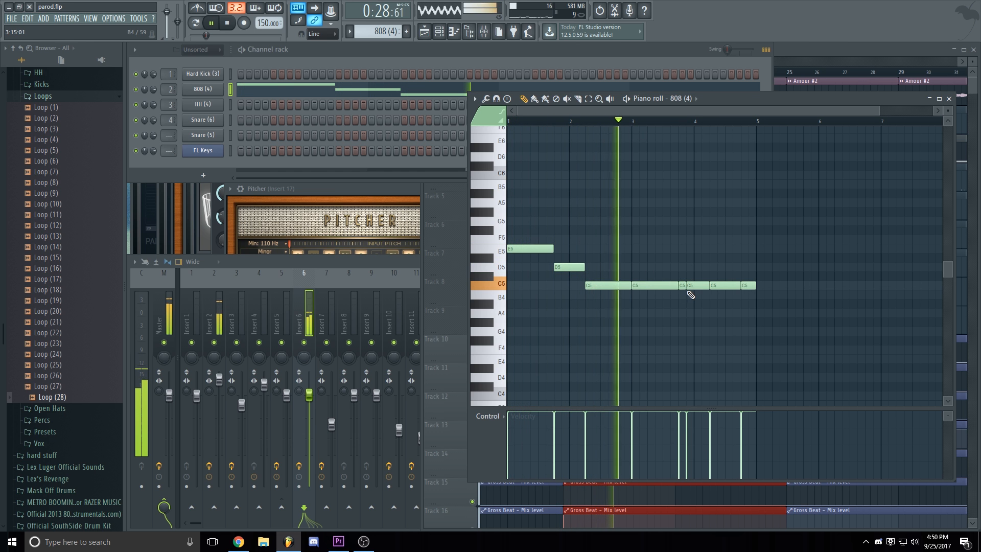
drag(685, 286, 683, 267)
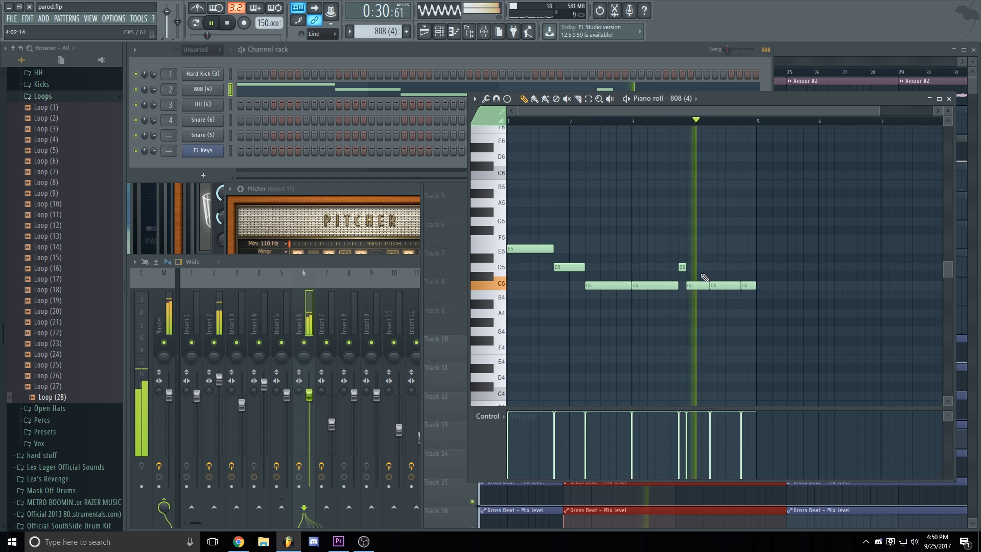
drag(744, 286, 746, 249)
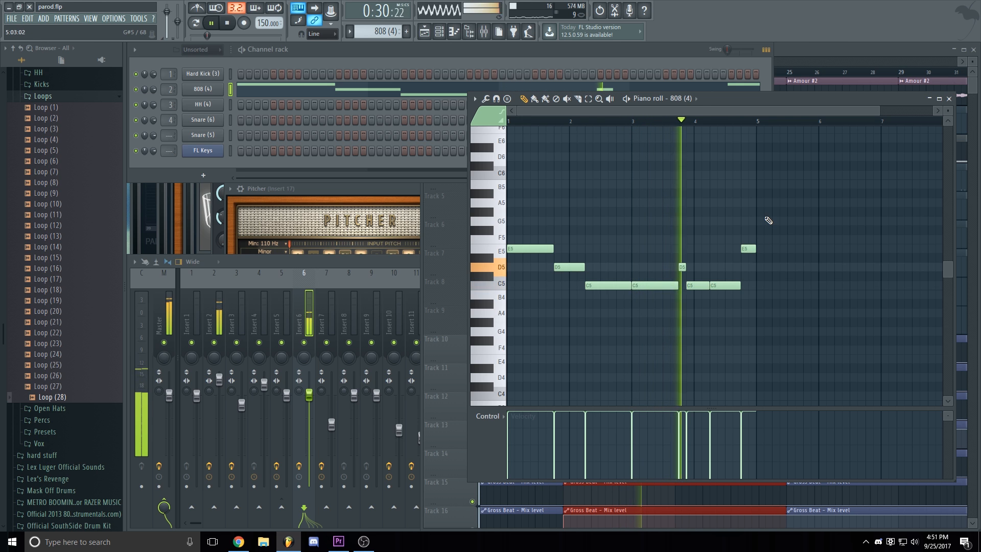
key(space)
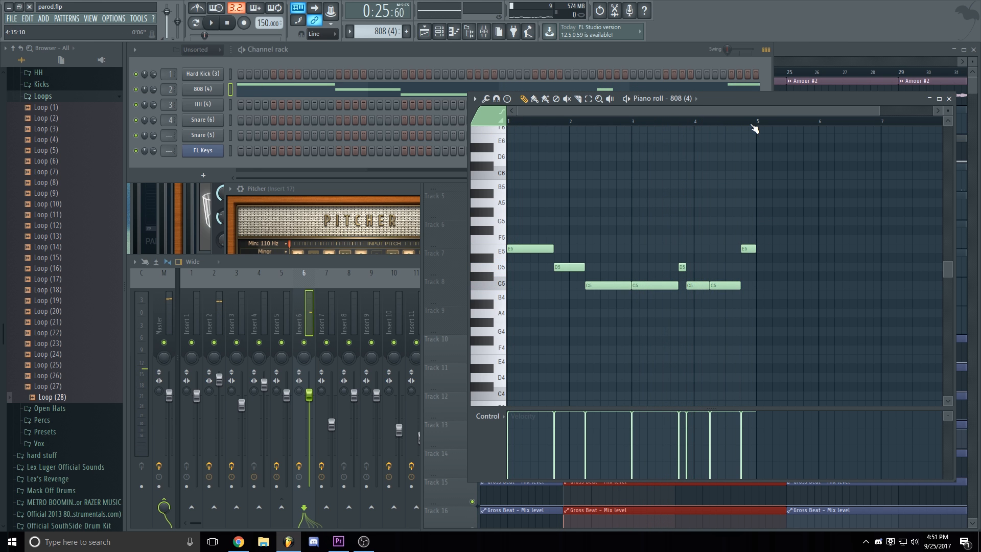
- Play the rebuilt 808 pattern on its own and return to the playlist
click(626, 98)
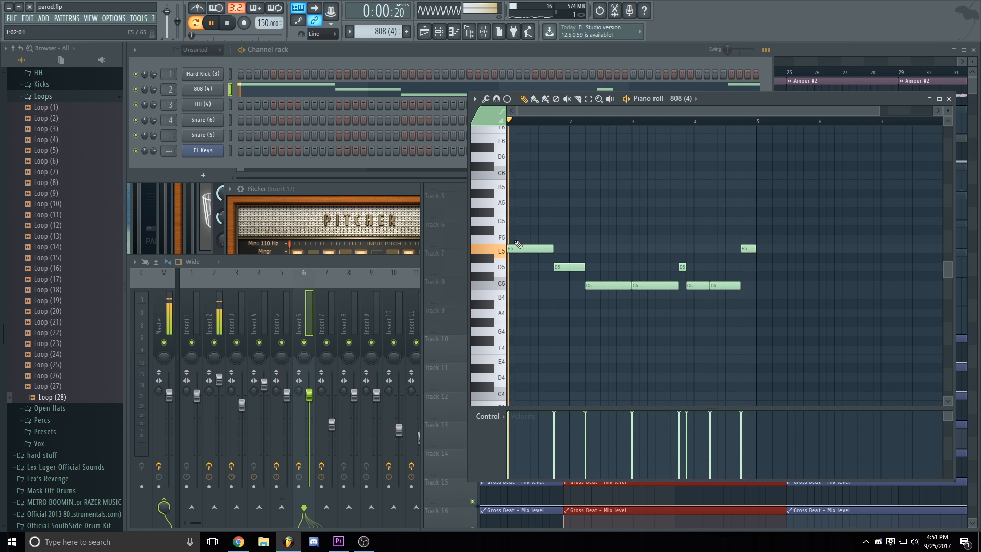
key(space)
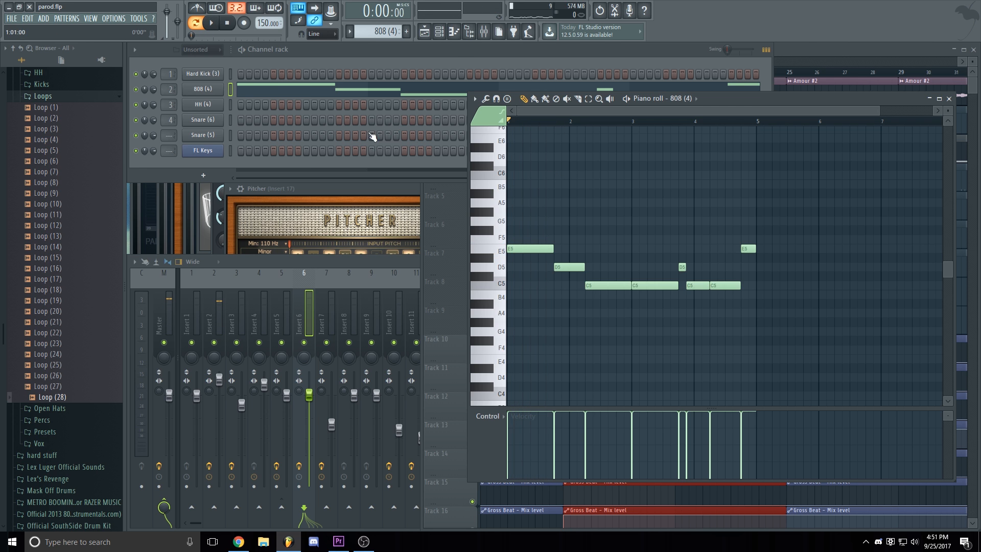
click(814, 51)
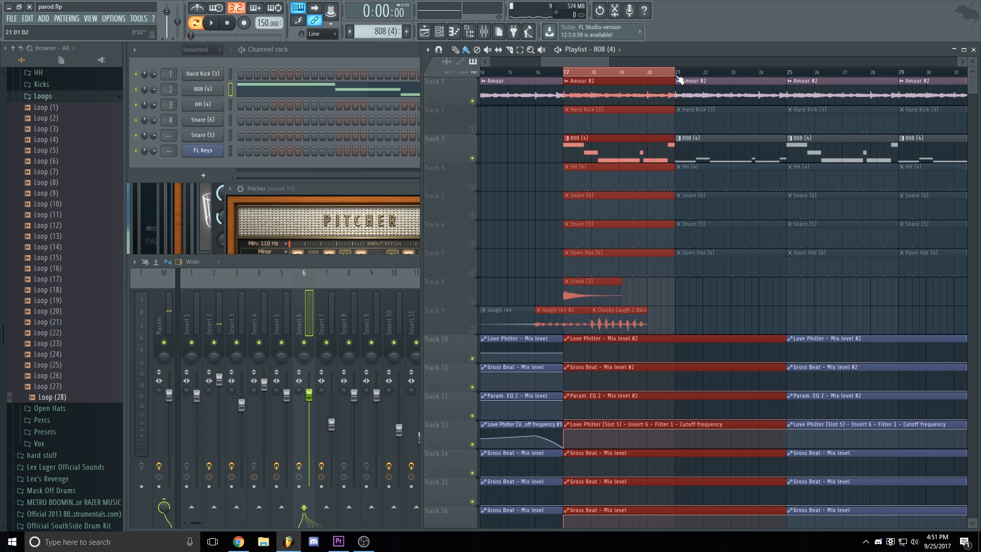
- Examine the second 808 pattern's notes and play the 808 clips together with the Amour sample from bar 17
double_click(689, 151)
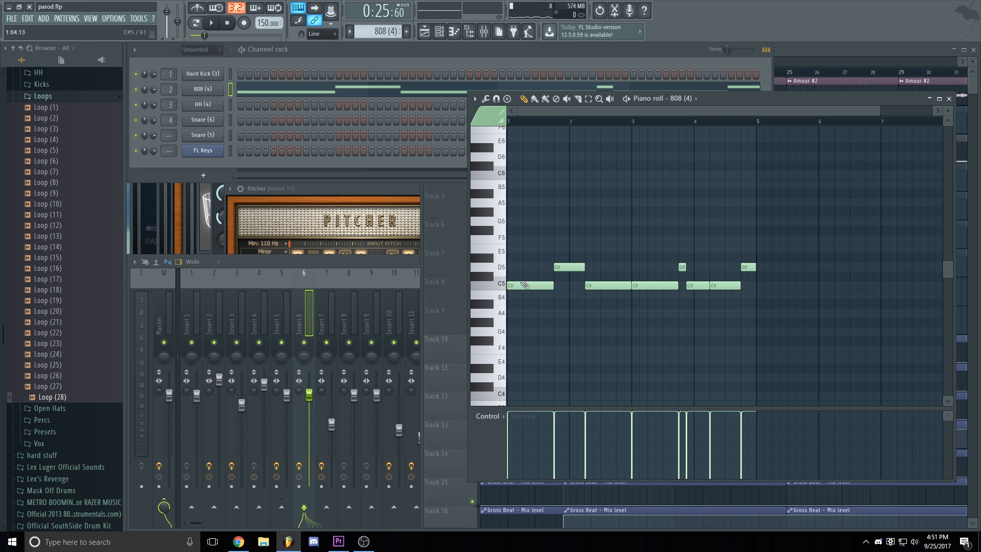
click(801, 50)
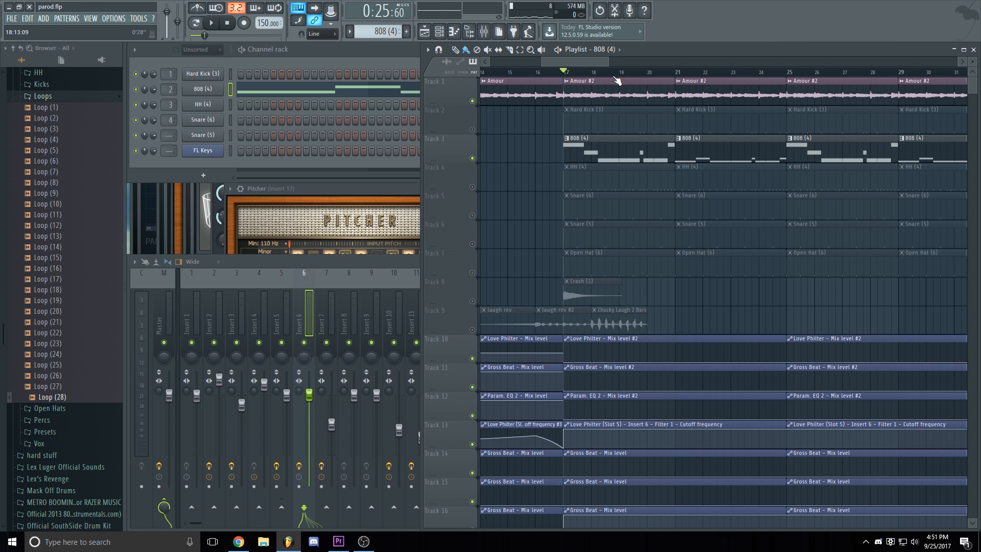
key(space)
key(space)
- Mute the Amour sample on Track 1 and play the 808 clips alone from bar 17
click(472, 101)
key(space)
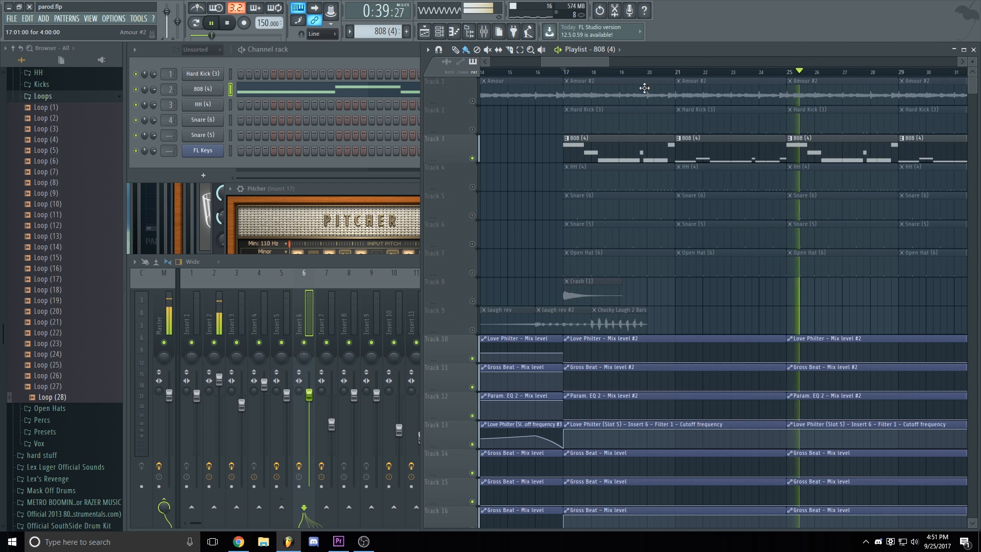
key(space)
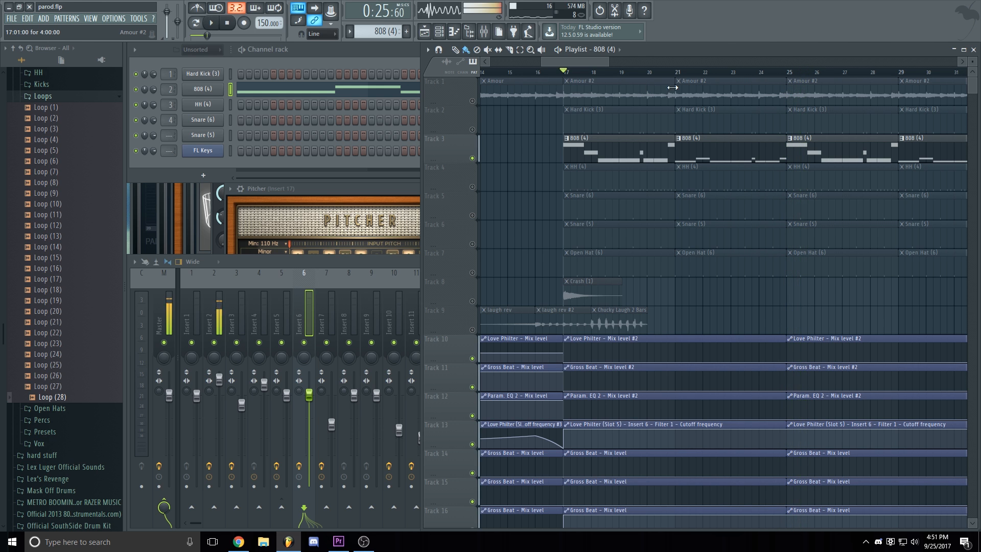
- Compare the notes of the second and first 808 patterns in the piano roll and return to the full playlist
double_click(723, 149)
drag(680, 114, 603, 112)
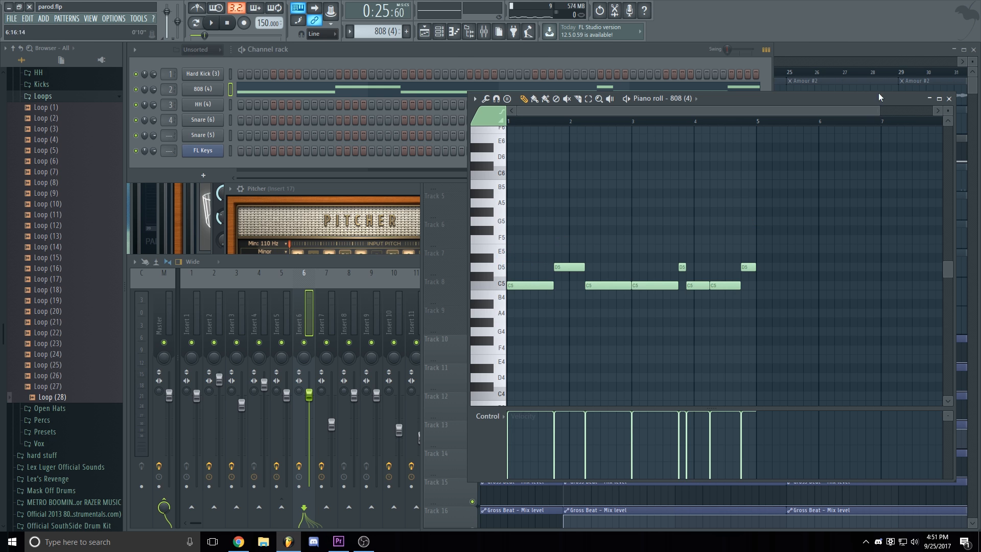
click(835, 55)
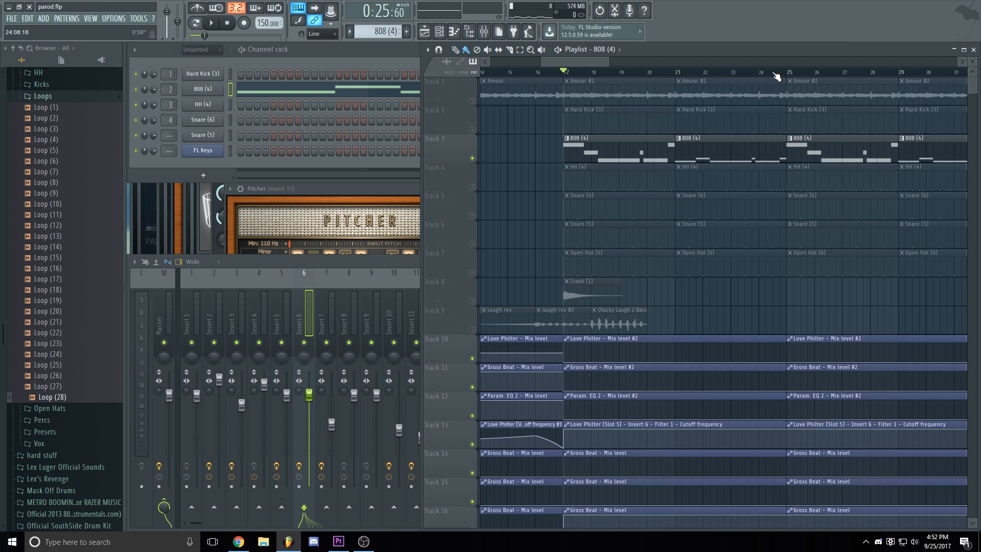
scroll(776, 75, down, 2)
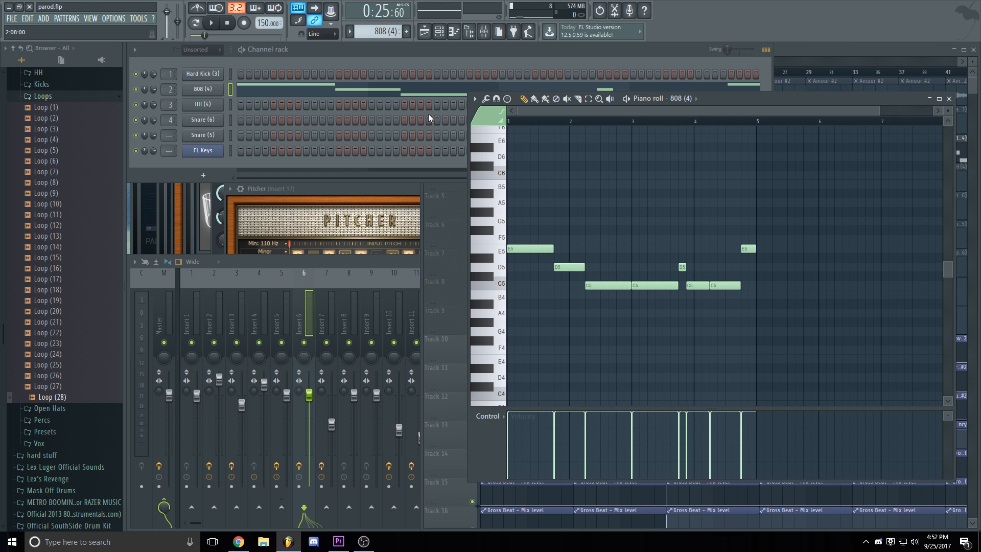
key(F5)
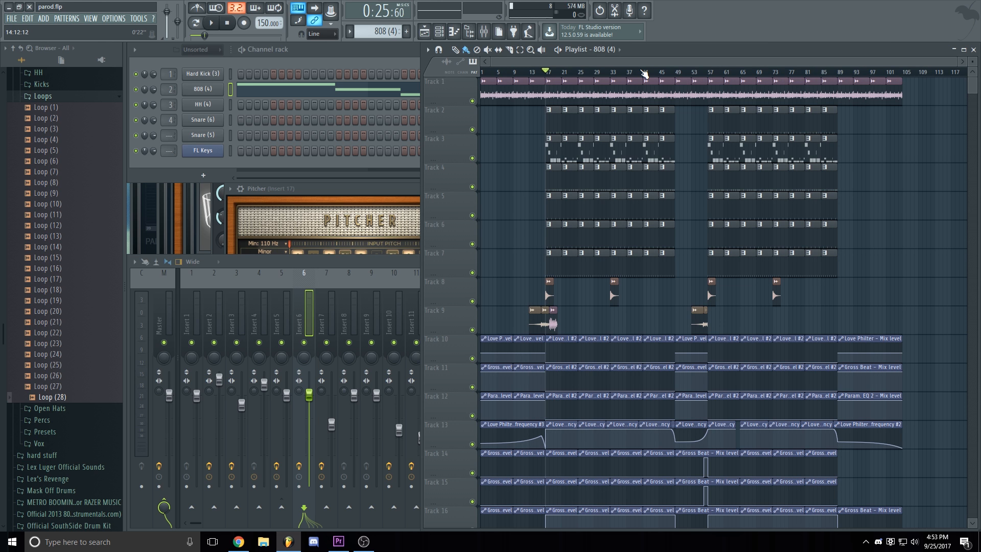